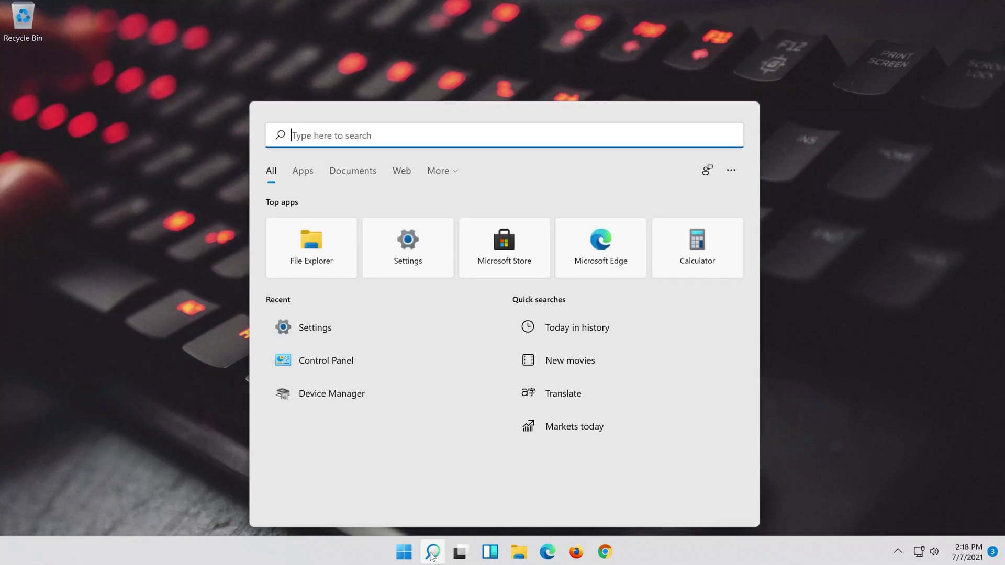
Step: Launch Command Prompt as administrator from a 'cmd' search, approving the UAC prompt
type("cmd")
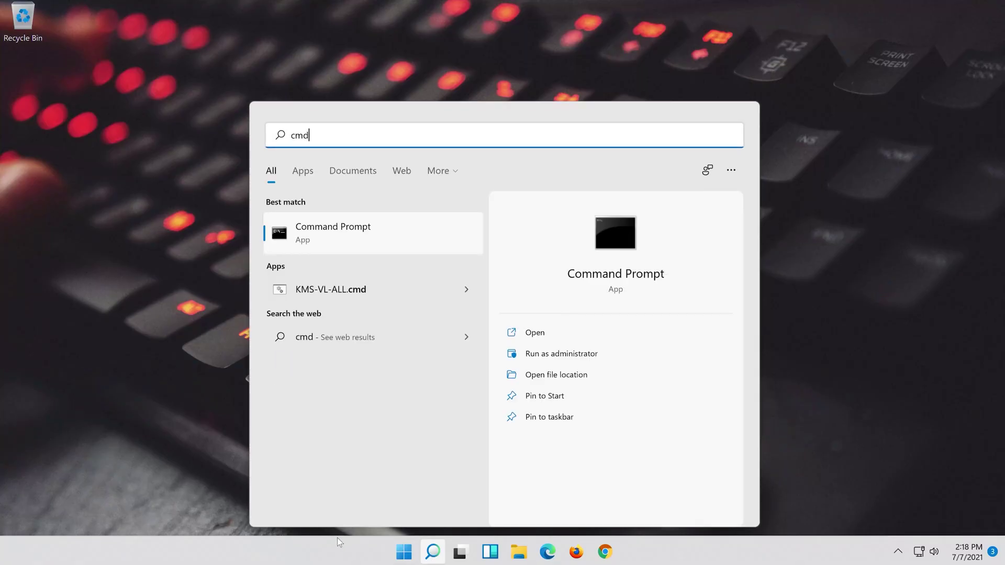
right_click(414, 234)
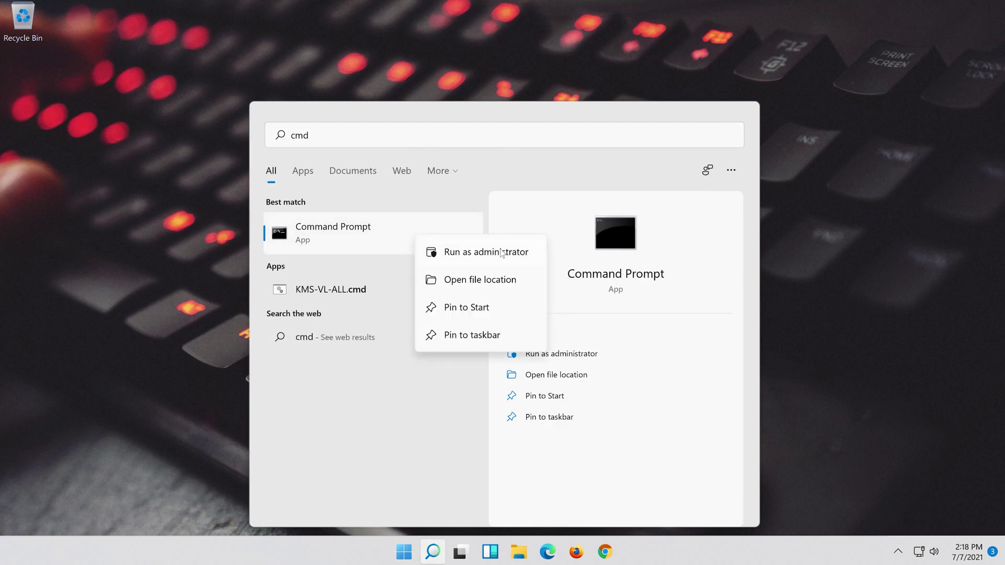
key("Escape")
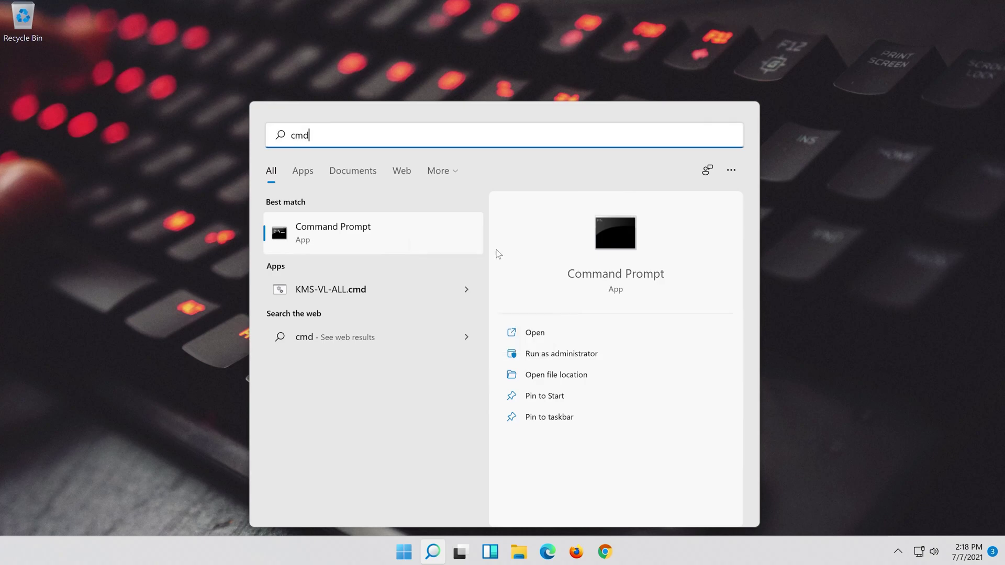
key("ctrl+shift+Return")
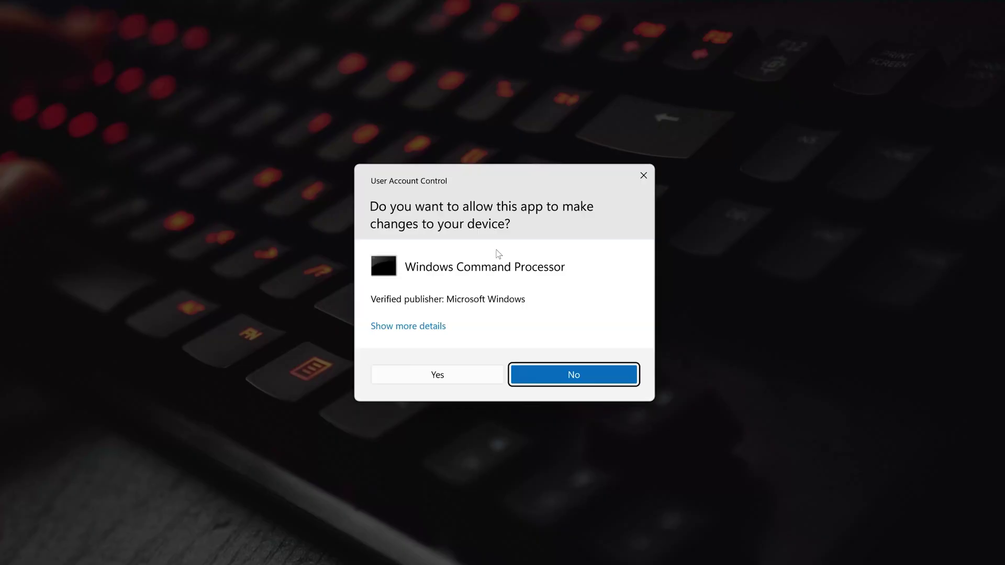
left_click(448, 373)
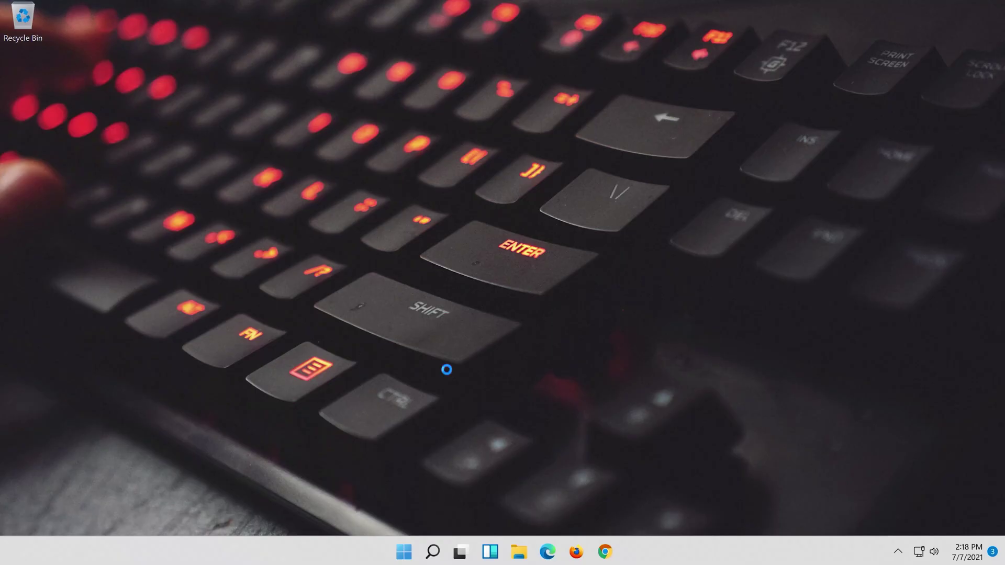
Step: Run 'netsh int ip reset c:\resetlog.txt', then 'netsh winsock reset'
type("n")
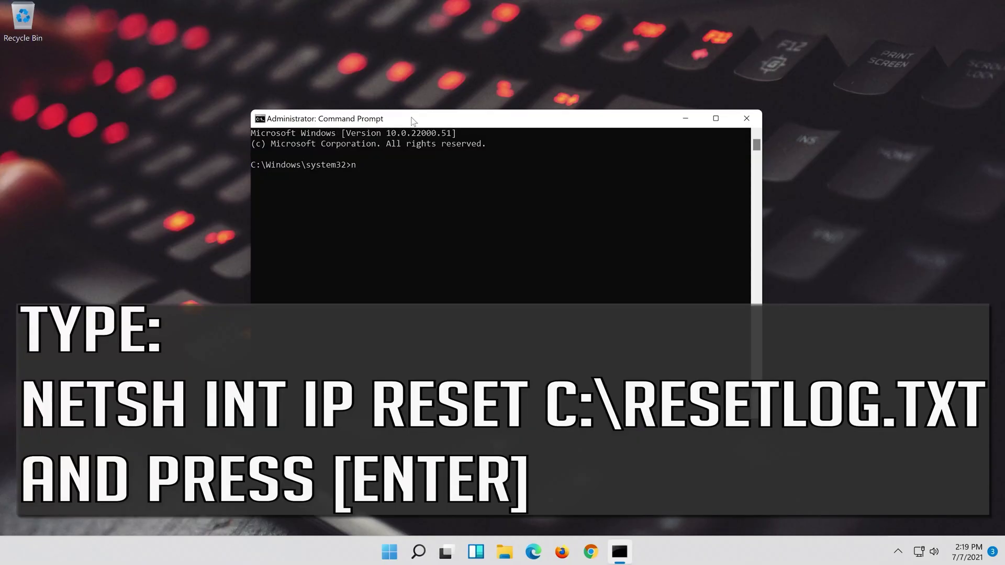
type("etsh int ip reset c:\\reset")
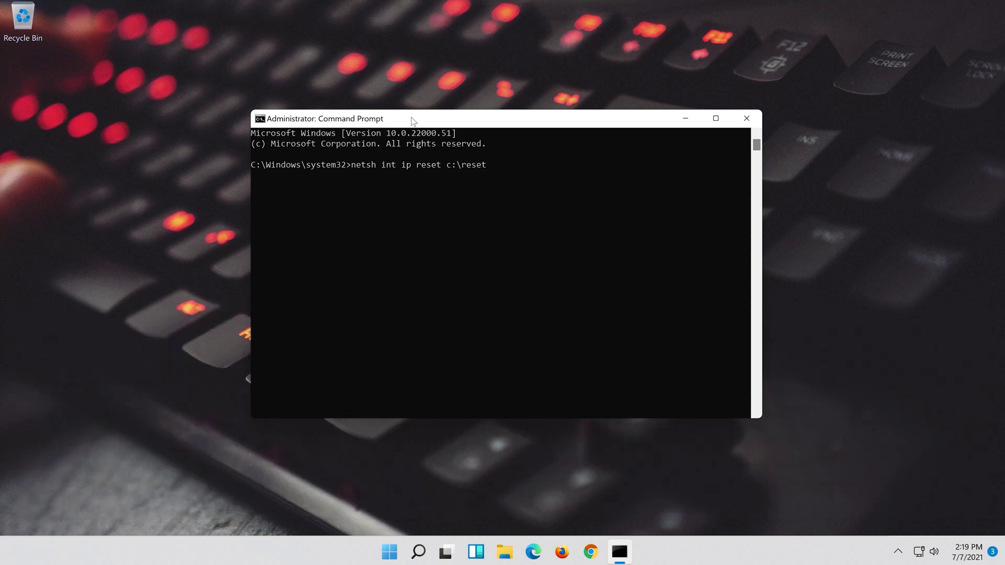
type("log.txt")
key("Return")
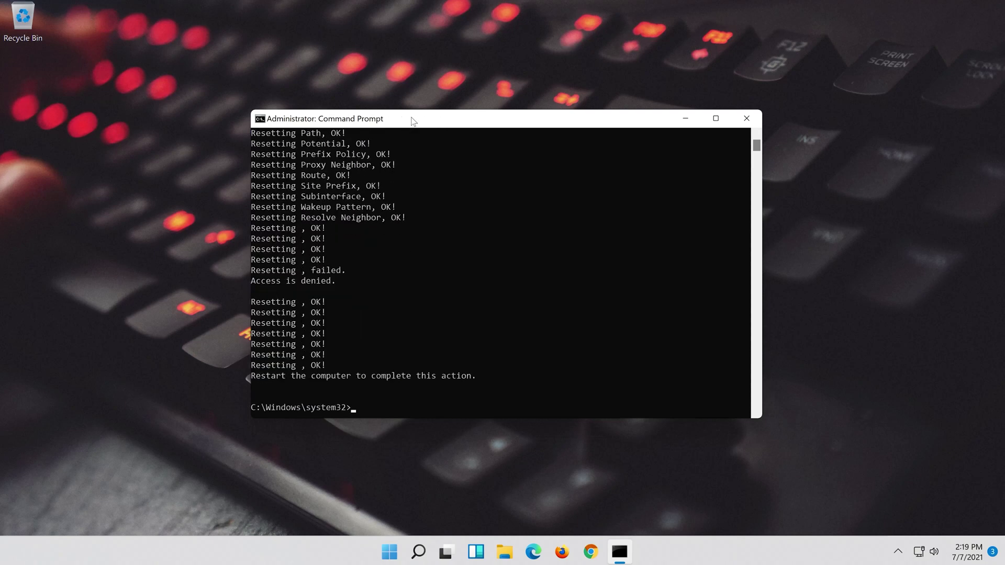
type("n")
type("et")
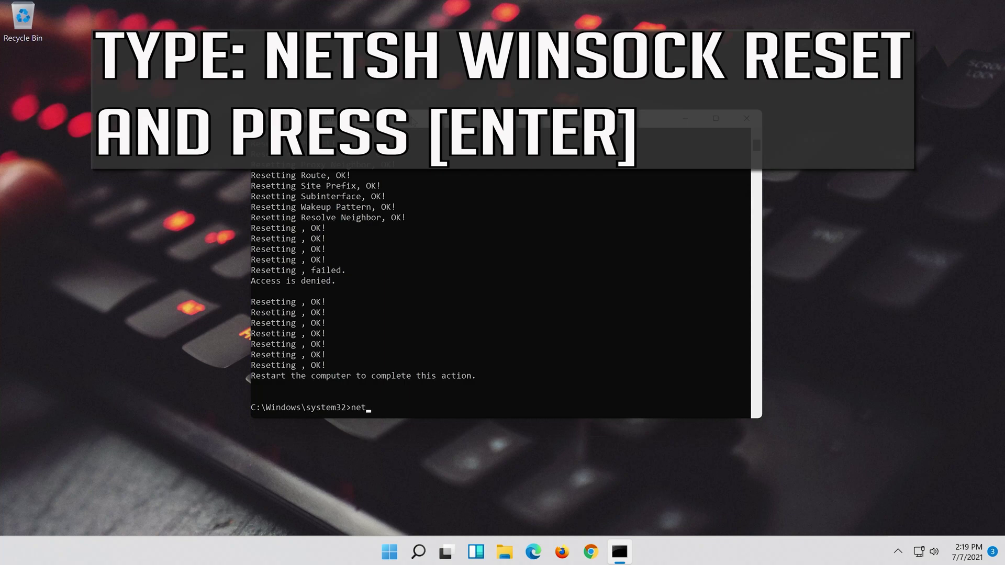
type("sh winsock reset")
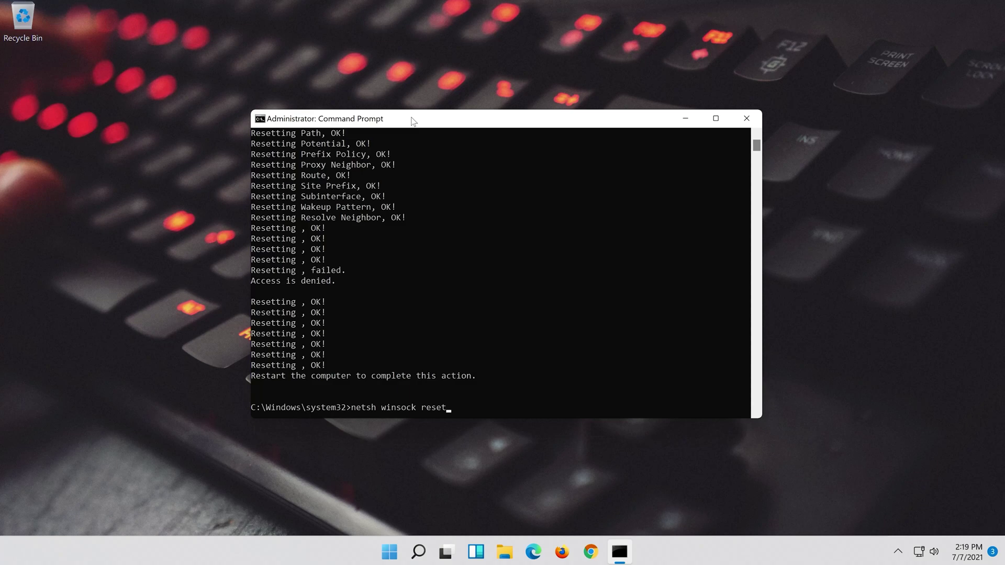
key("Return")
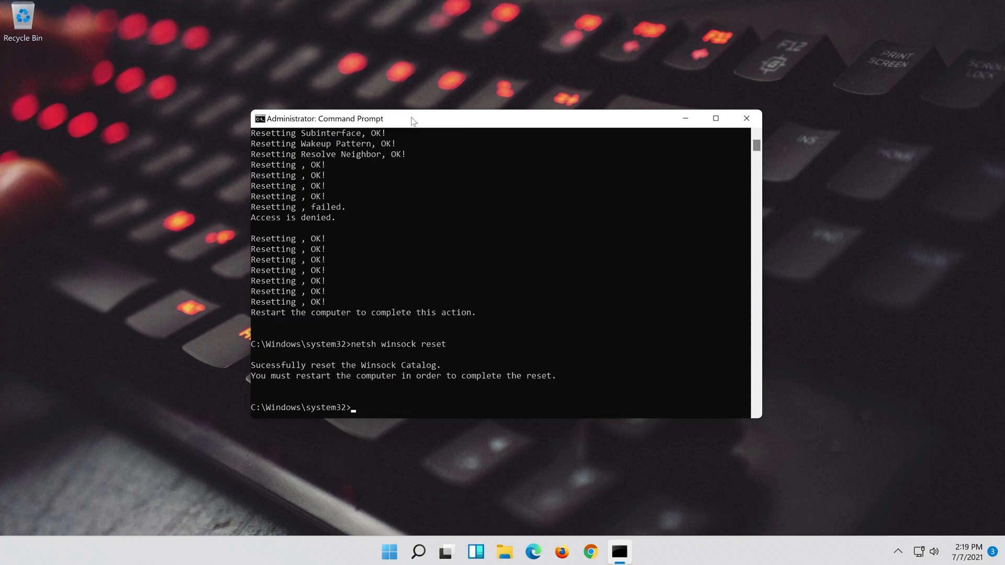
Step: Flush the DNS resolver cache with ipconfig /flushdns, then exit Command Prompt
type("ipconfig")
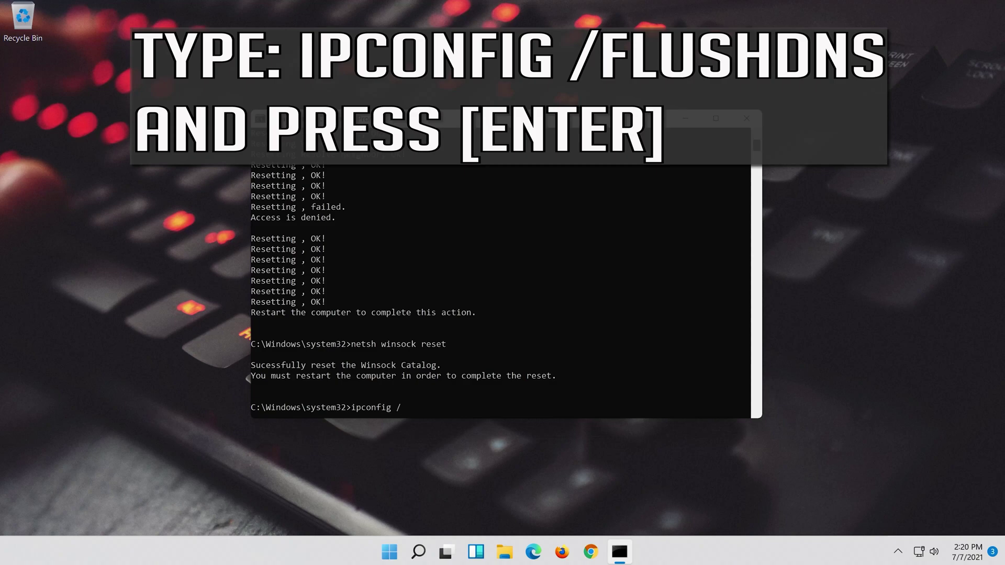
type(" /flushdns")
key("Return")
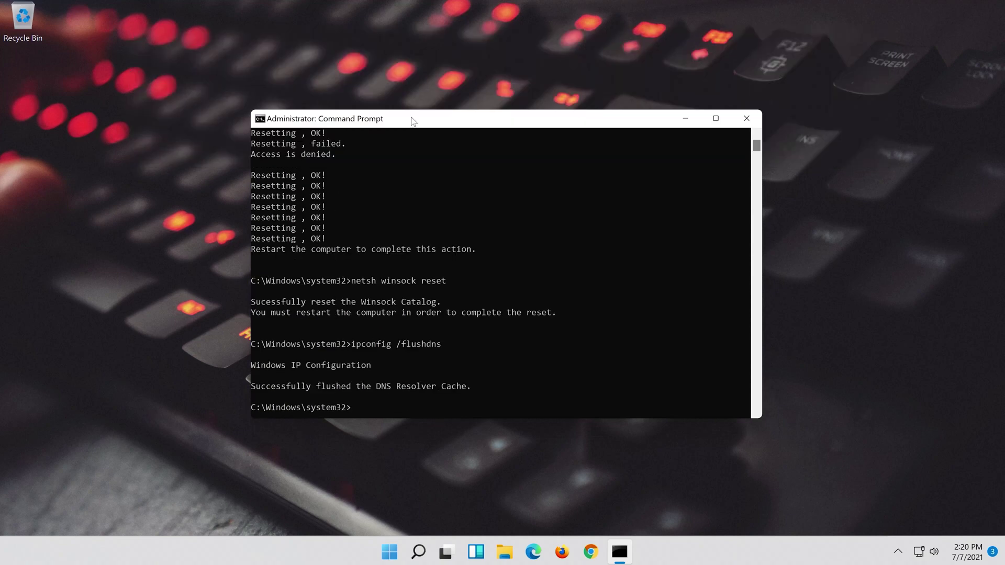
type("exit")
key("Return")
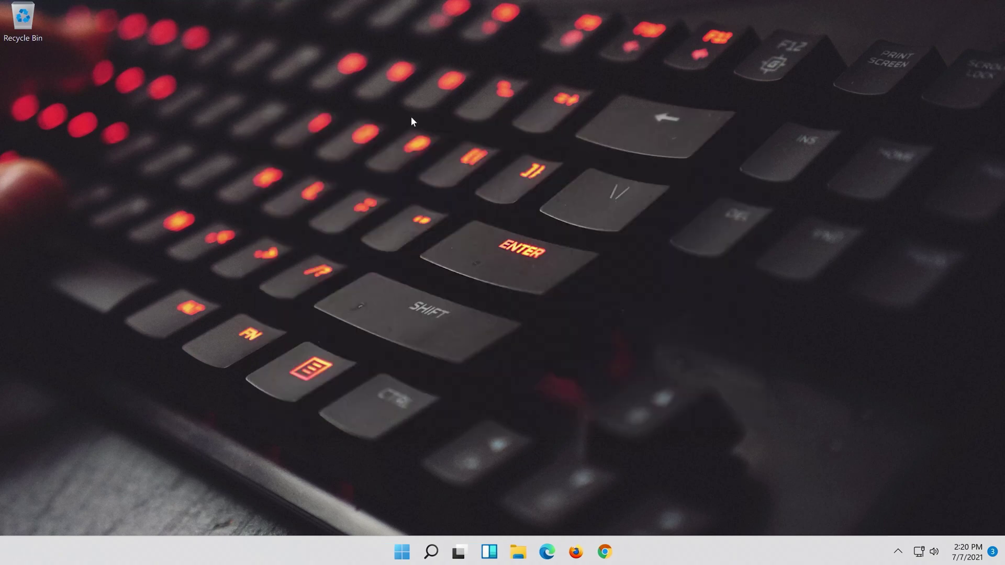
Step: Restart the PC from the Start menu's power options
left_click(404, 552)
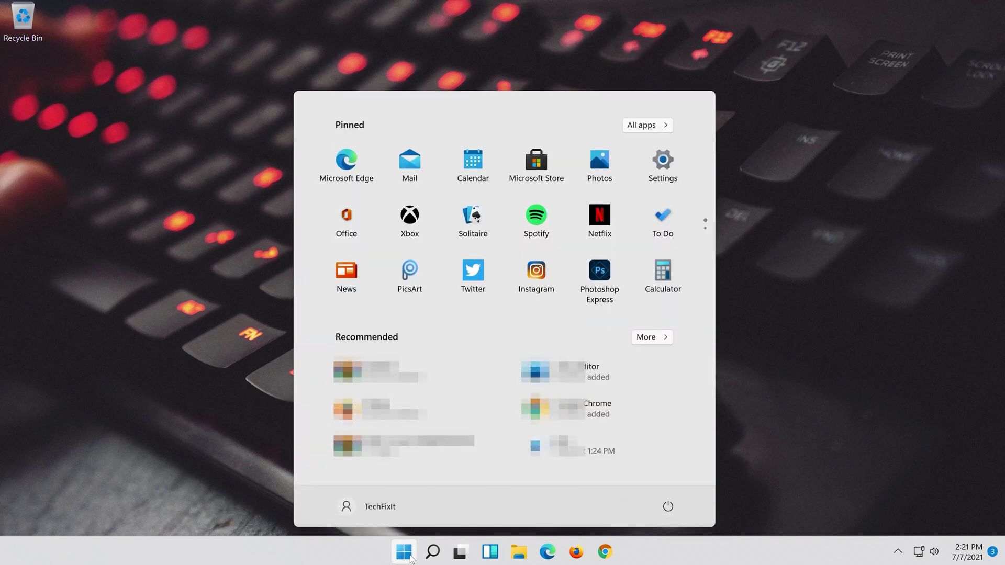
left_click(667, 515)
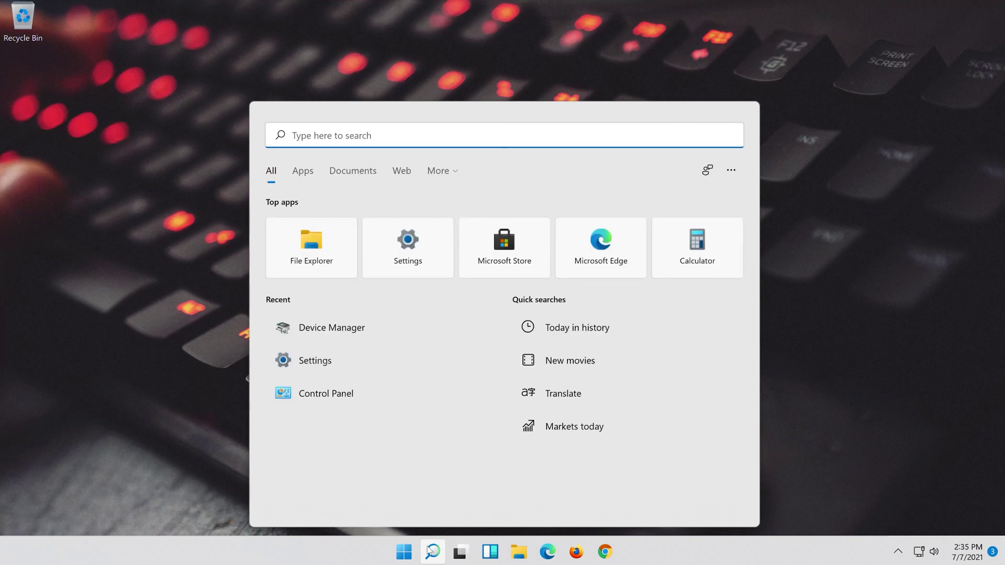
Step: Search 'control panel' and open the Control Panel best match
type("control panel")
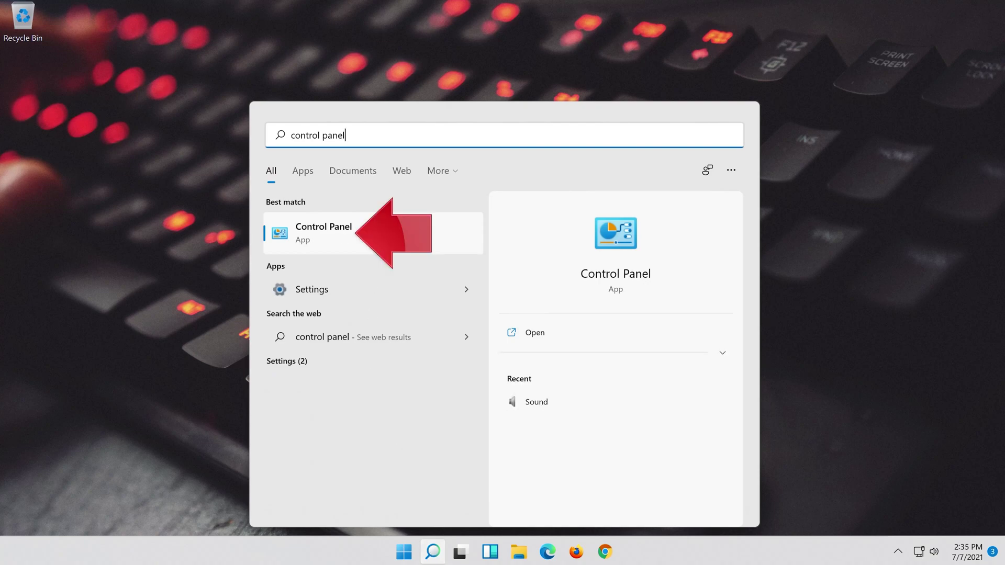
left_click(368, 249)
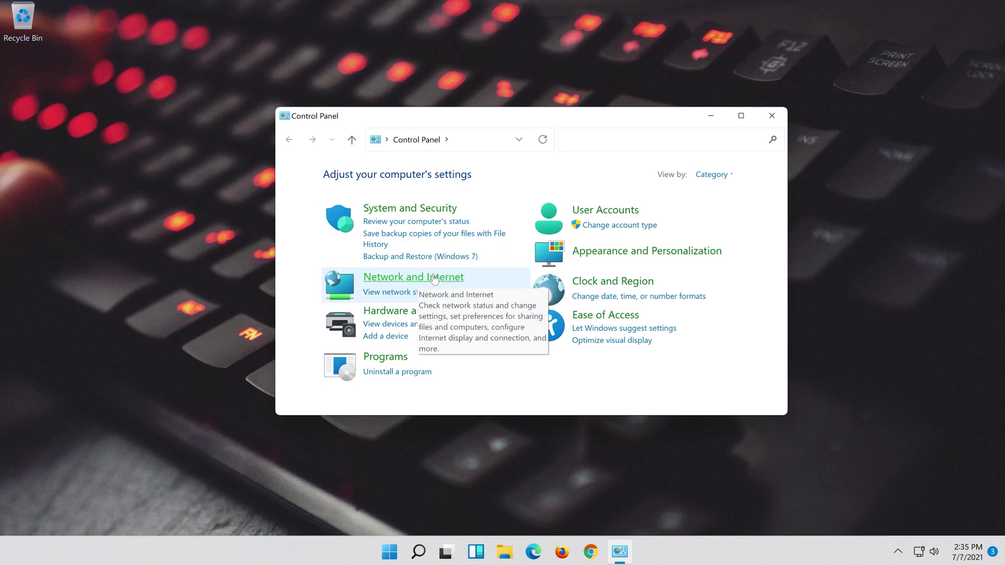
Step: Open Ethernet0 Status via Network and Internet and Network and Sharing Center
left_click(434, 277)
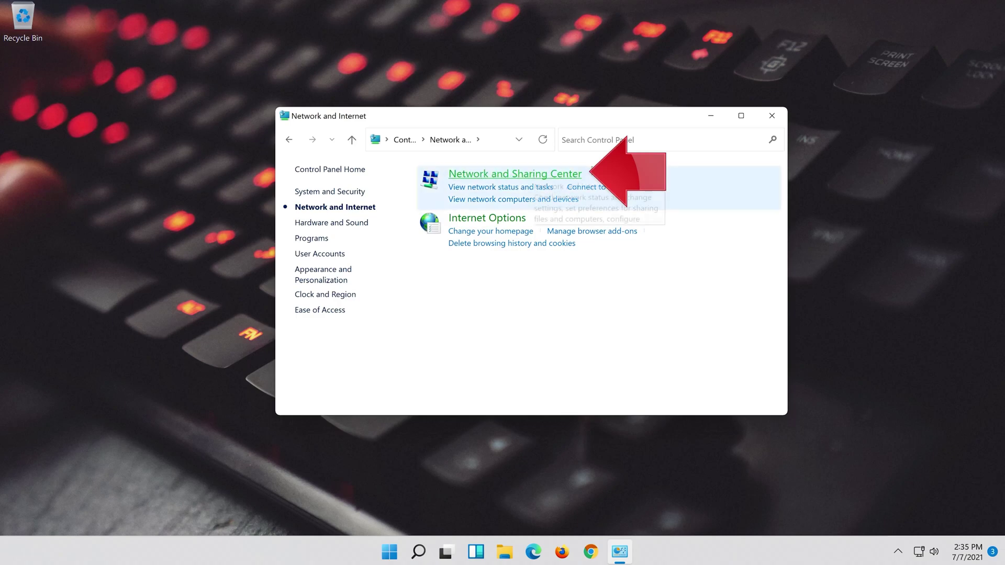
left_click(490, 175)
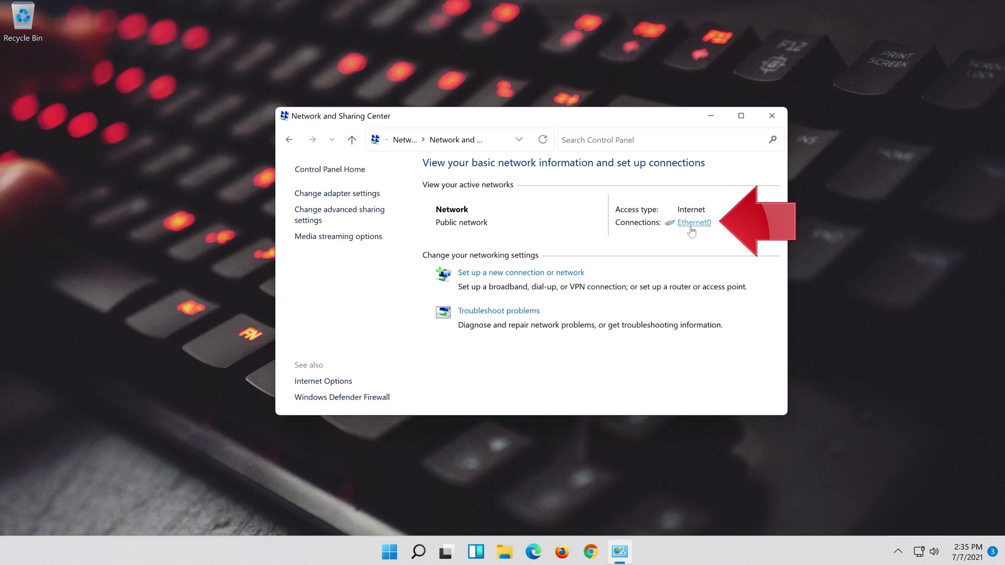
left_click(685, 229)
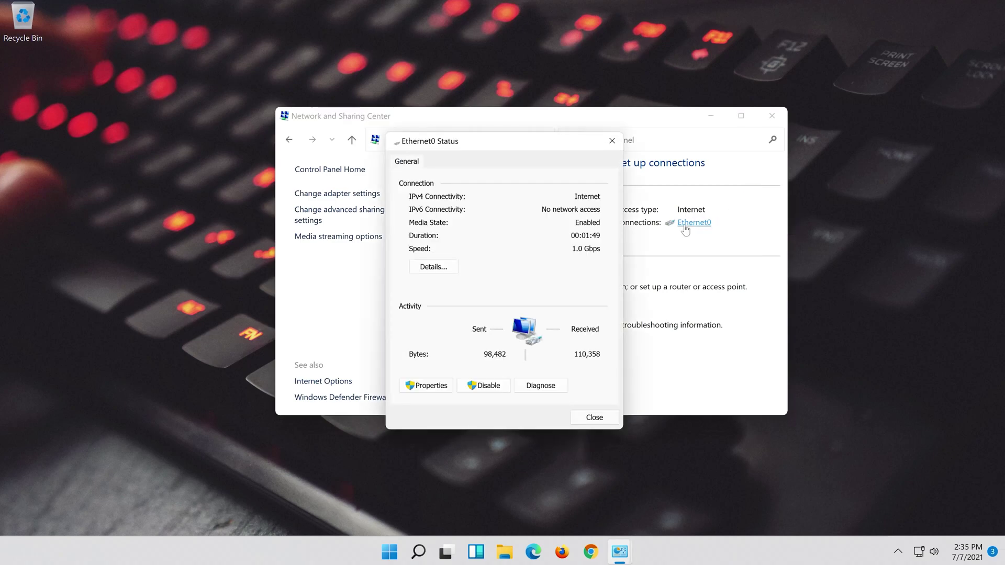
Step: Open the Internet Protocol Version 4 (TCP/IPv4) Properties from Ethernet0 Properties
left_click(427, 388)
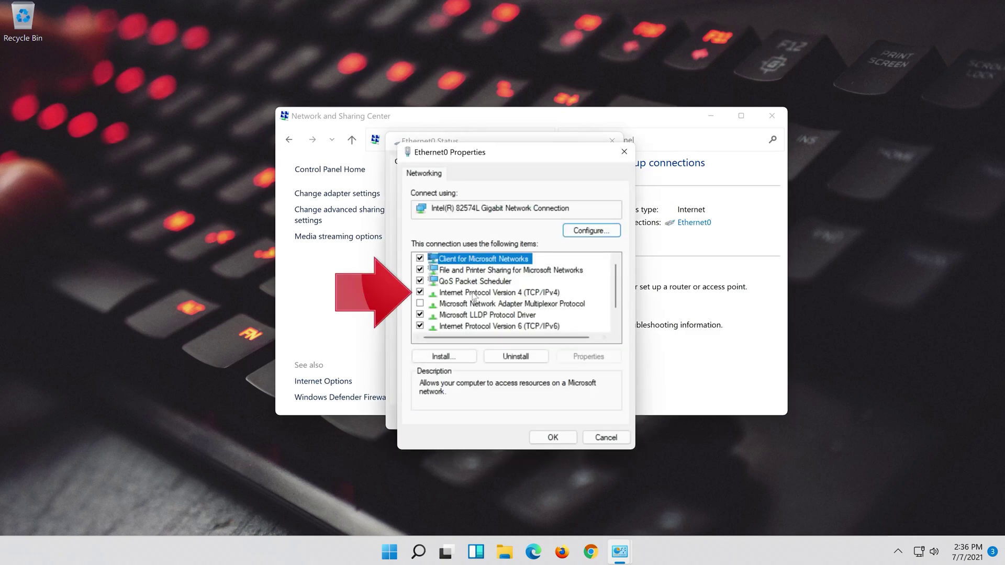
left_click(474, 293)
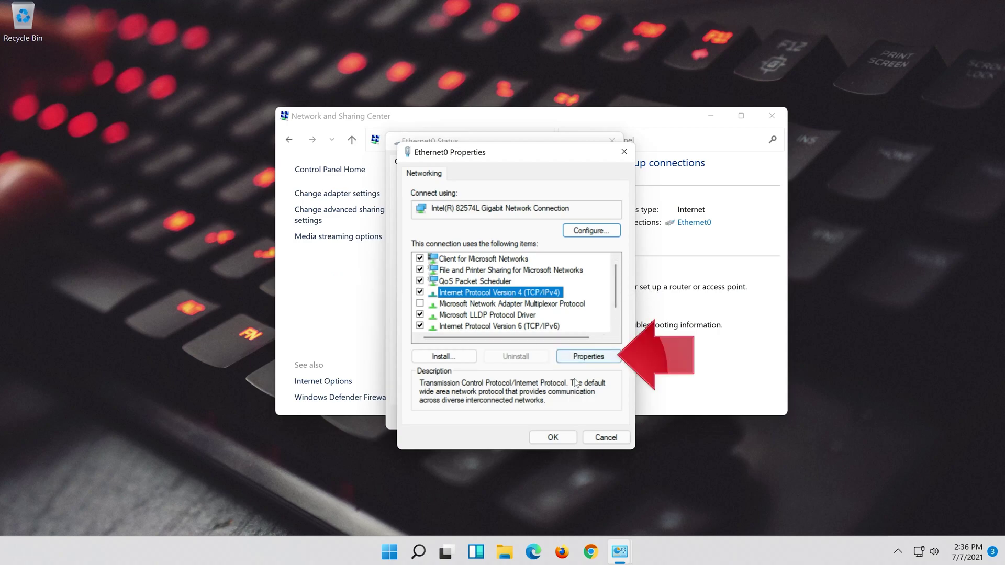
left_click(588, 358)
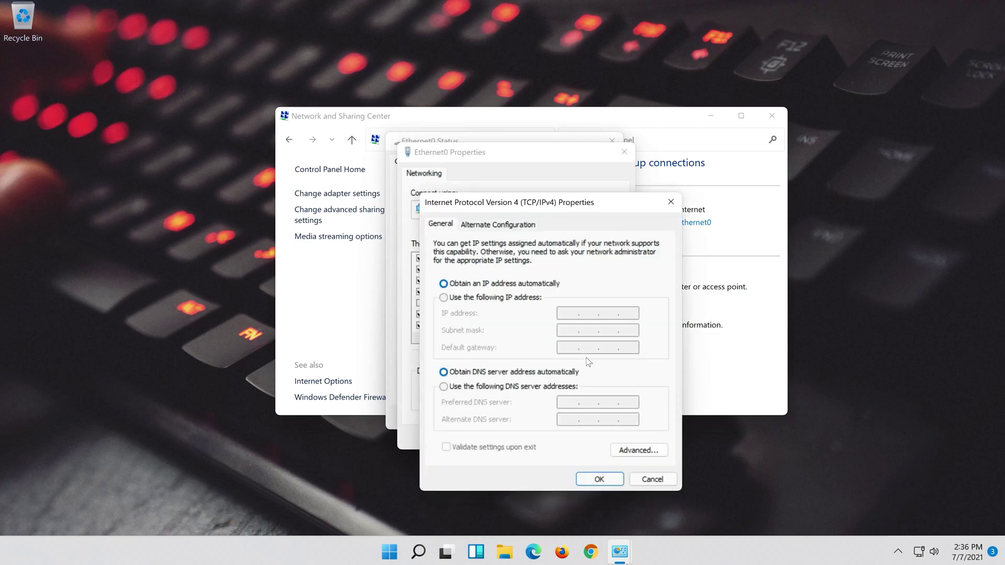
Step: Enter preferred DNS 8.8.8.8 and alternate 8.8.4.4, confirm, and close Ethernet0 Properties
left_click(443, 388)
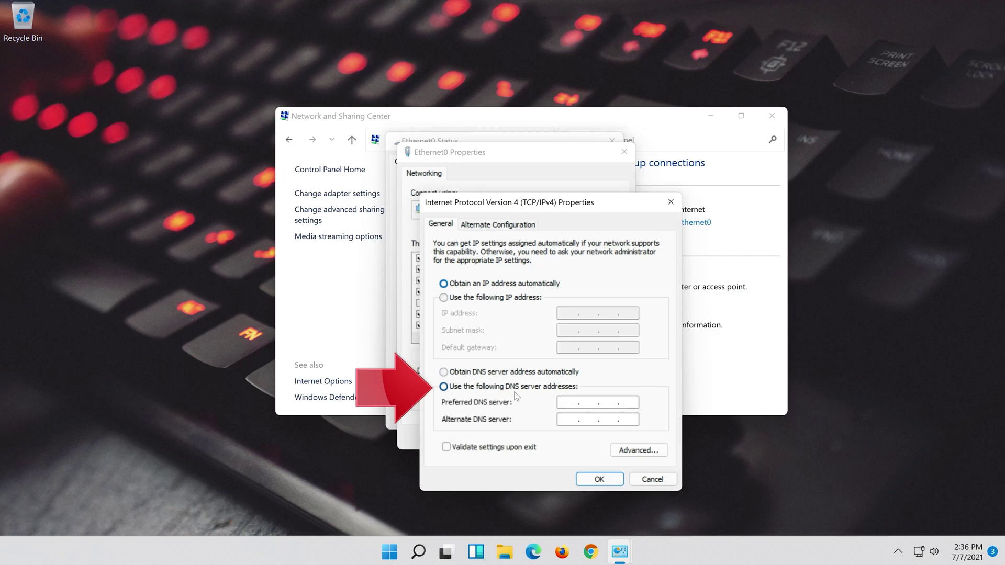
left_click(571, 402)
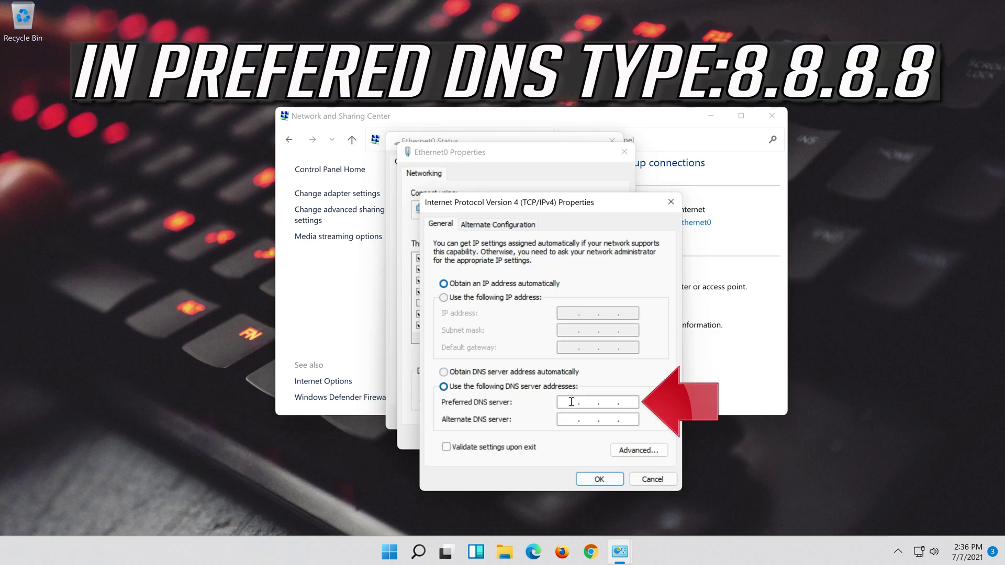
type("8.8.8.8")
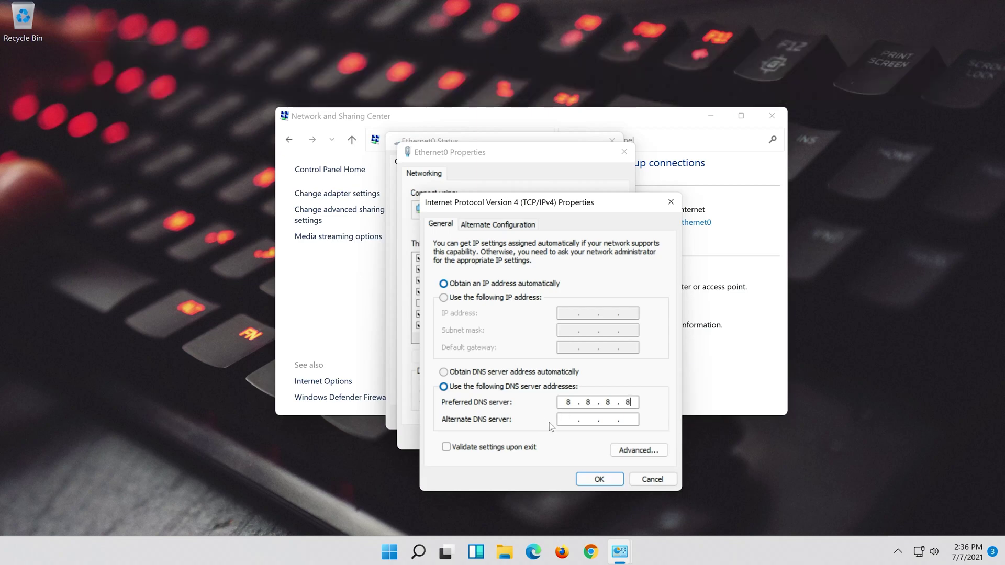
left_click(569, 420)
type("8.")
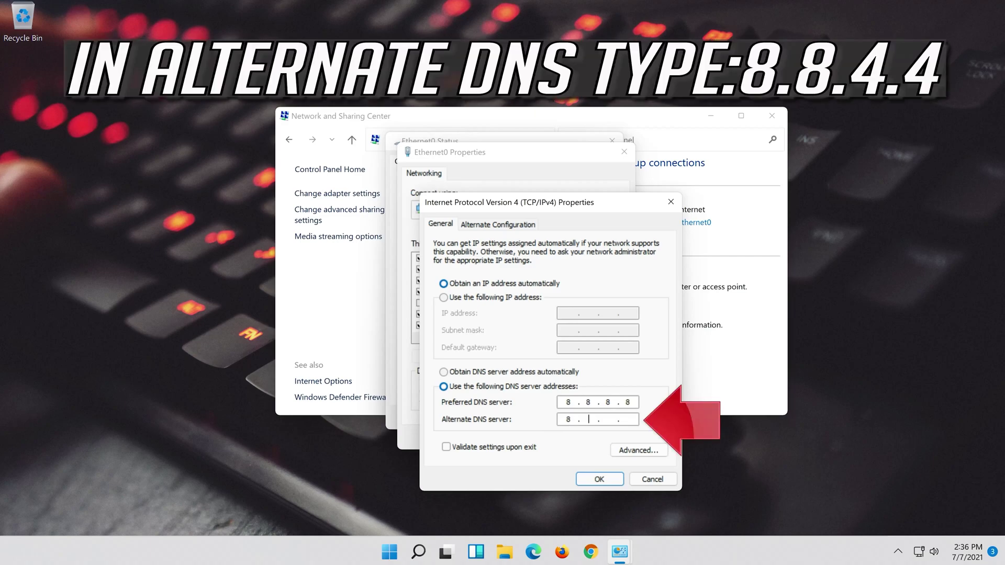
type("8.4.4")
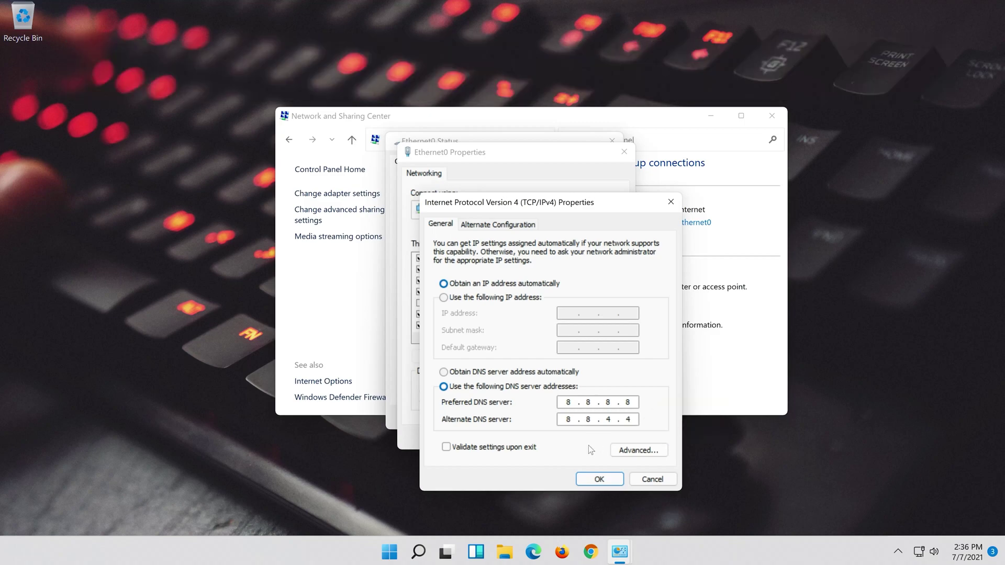
left_click(601, 482)
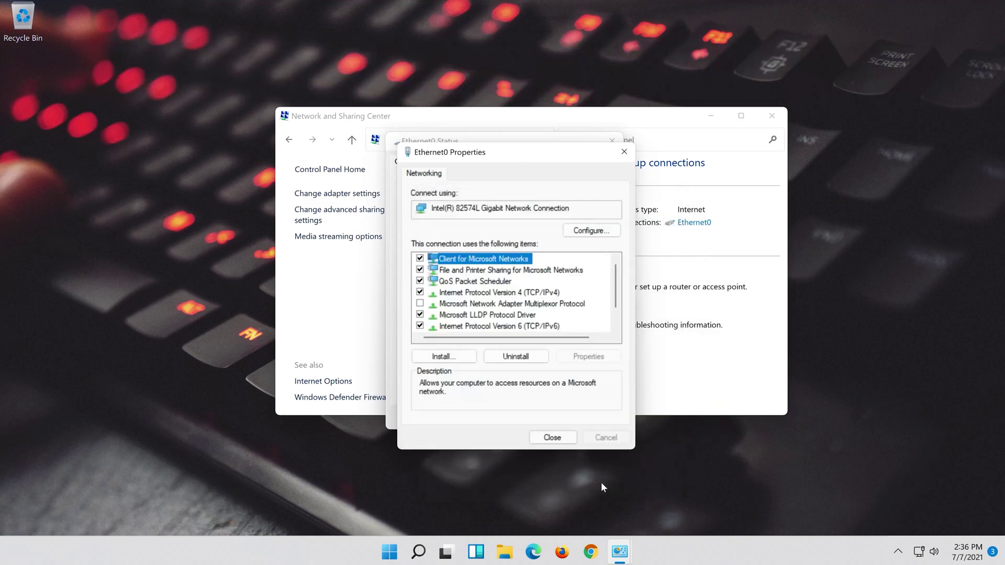
left_click(553, 437)
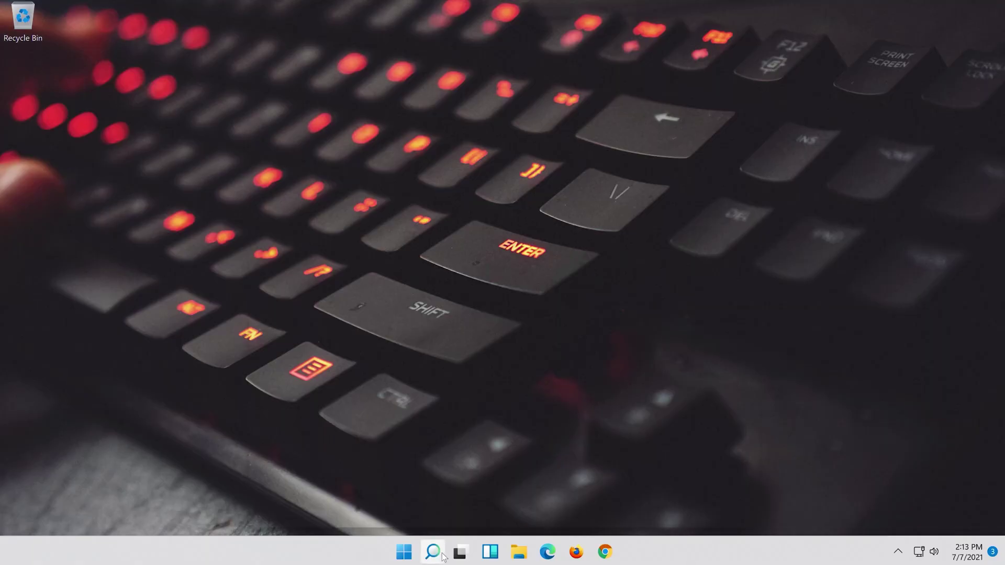
Step: Open the Settings app from search and go to the Network & internet page
type("settings")
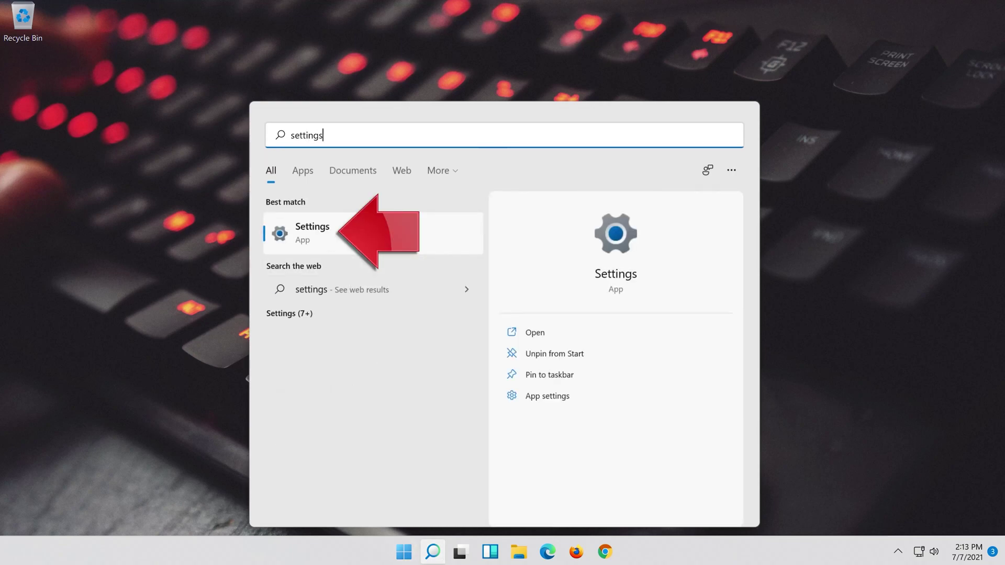
left_click(359, 237)
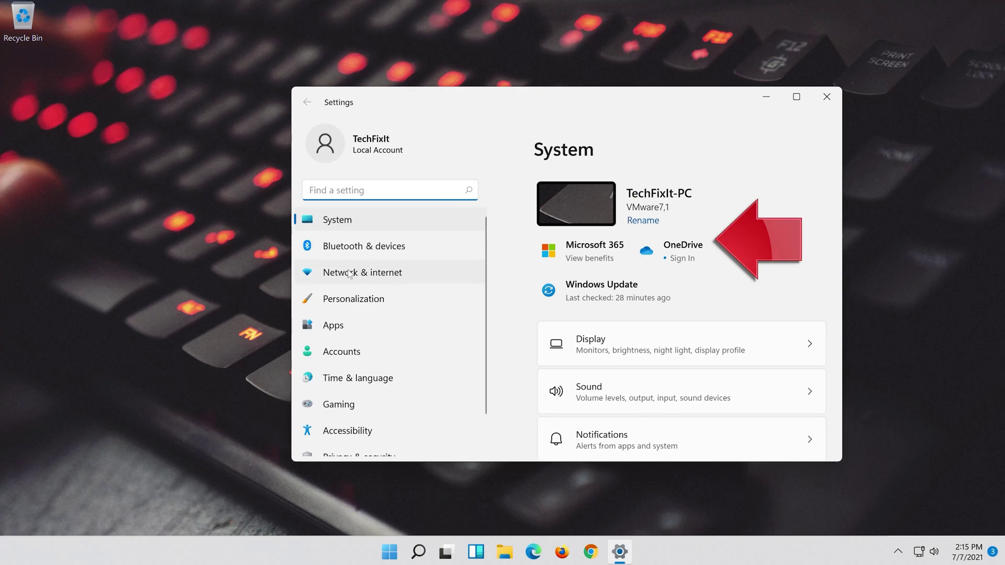
left_click(388, 276)
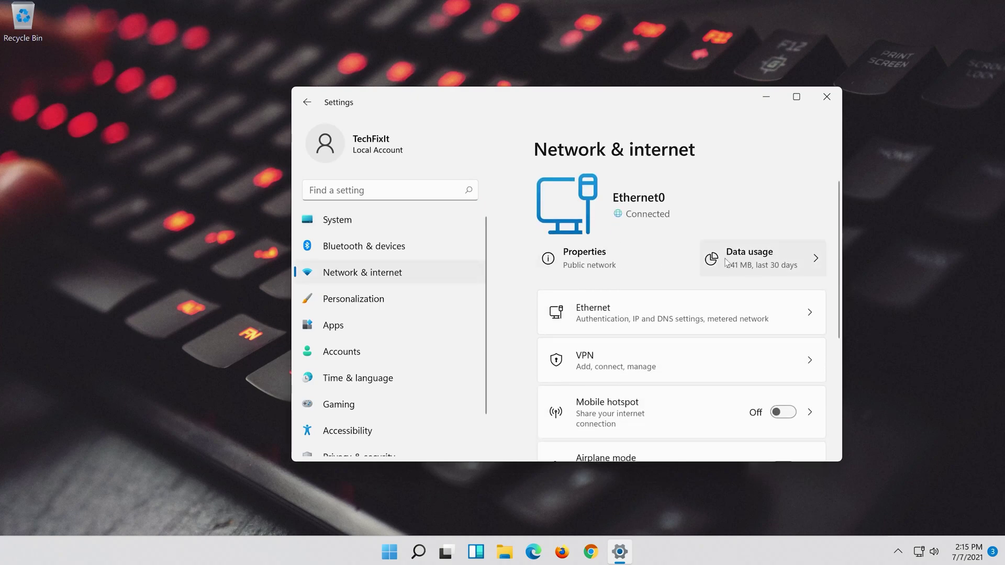
scroll(721, 263, "down", 4)
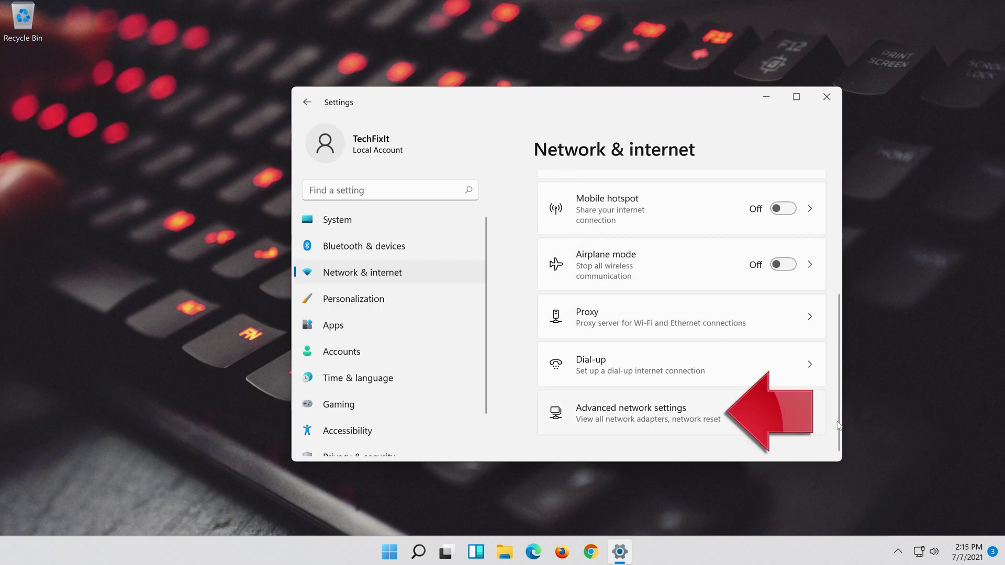
Step: Go to Advanced network settings, then Network reset, and confirm Reset now
left_click(616, 418)
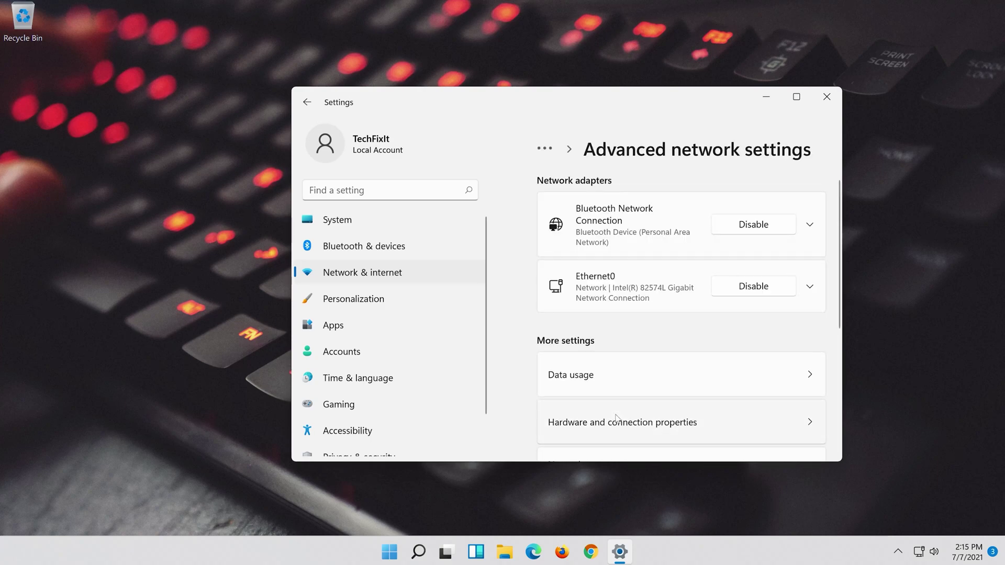
scroll(615, 417, "down", 4)
scroll(607, 366, "up", 1)
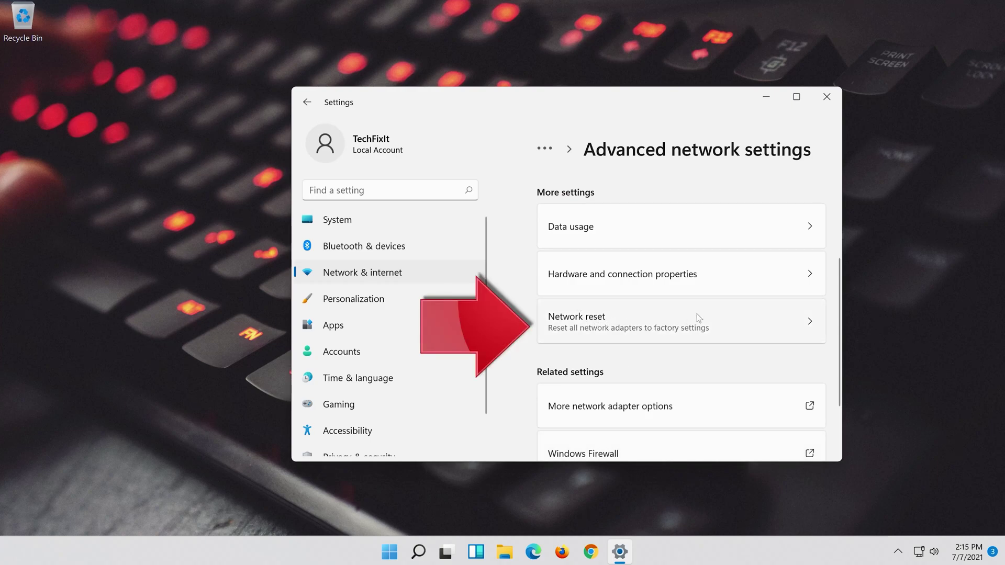
left_click(668, 322)
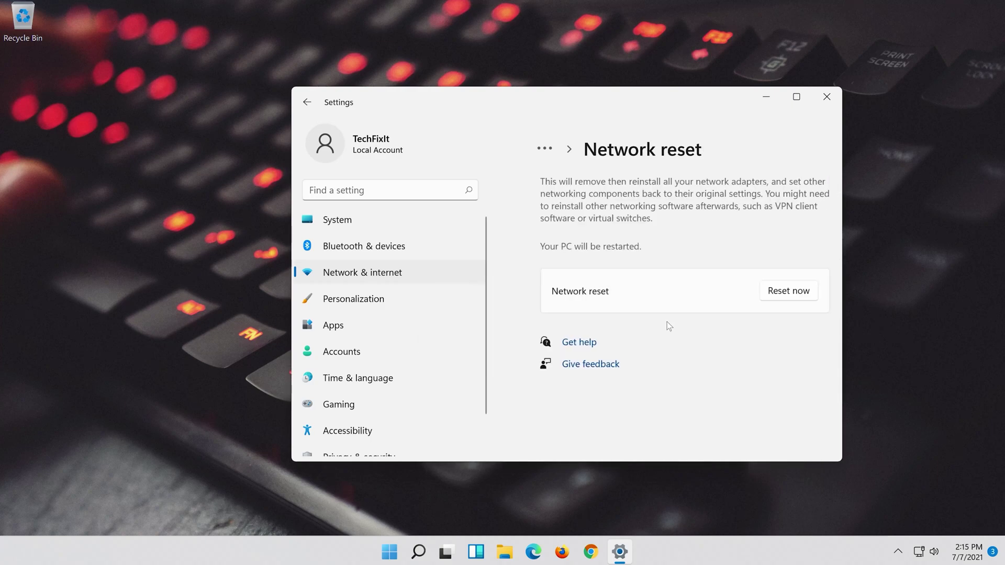
left_click(790, 288)
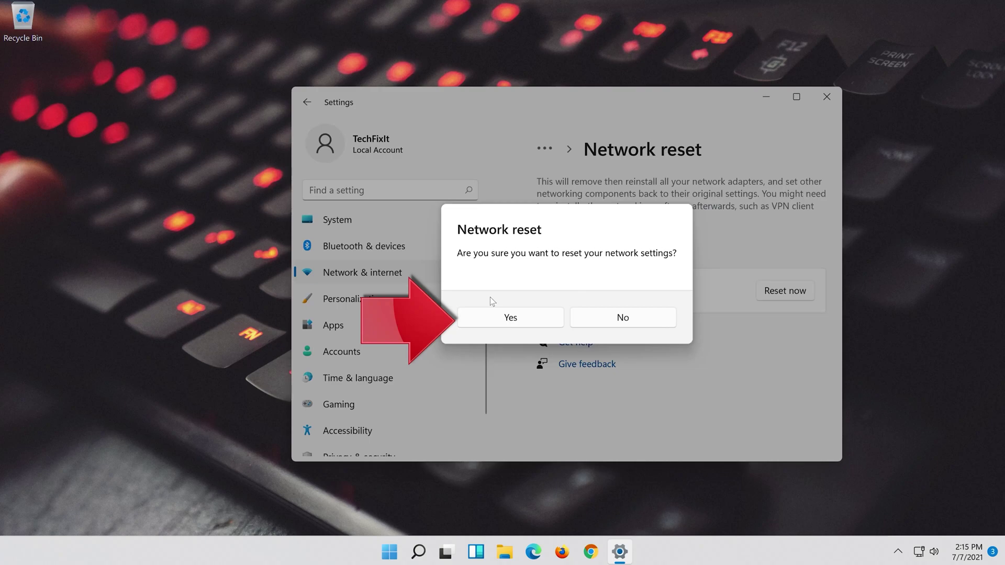
left_click(520, 321)
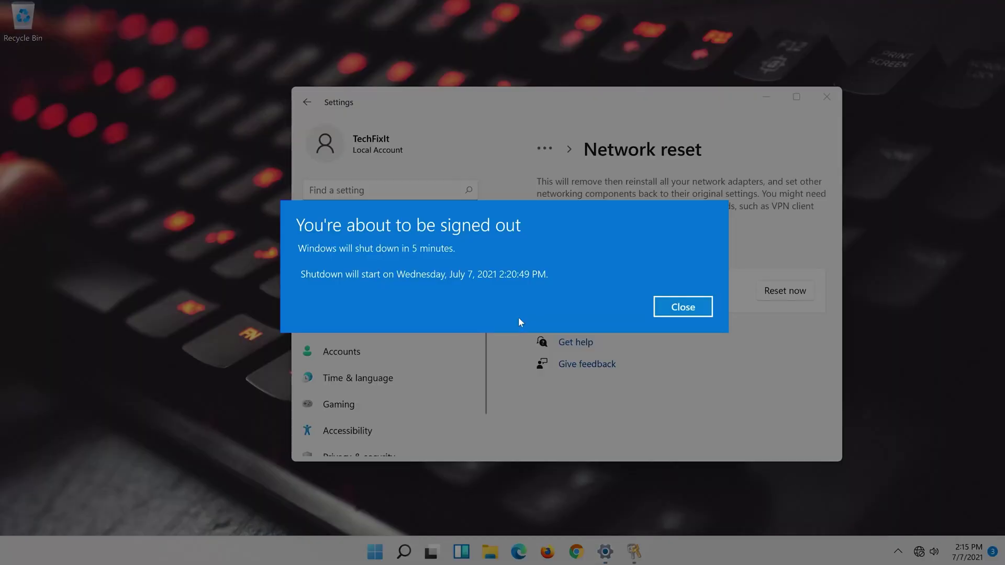
Step: Dismiss the sign-out notice, close Settings, and restart the PC from the Start menu
left_click(681, 309)
left_click(826, 98)
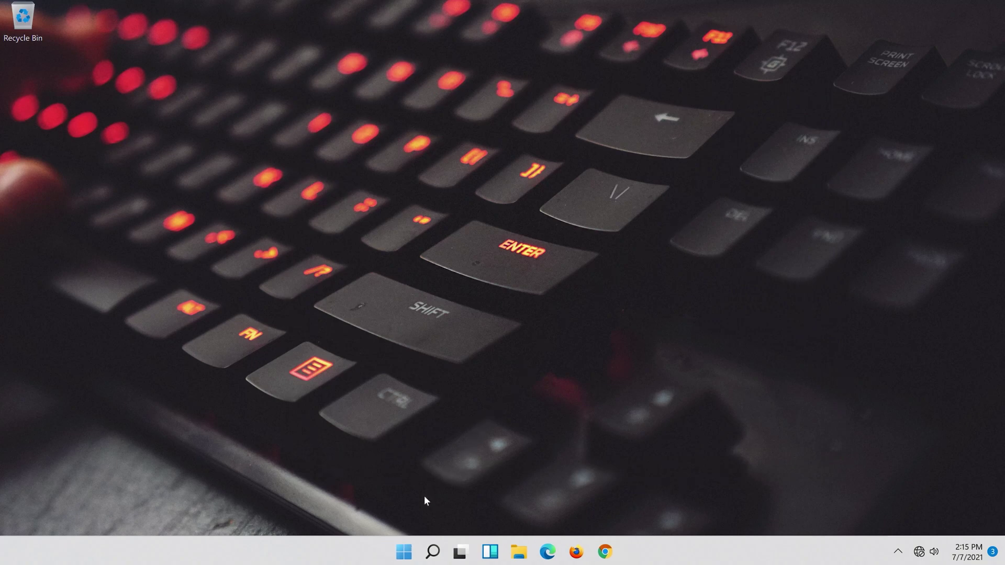
left_click(393, 560)
left_click(671, 509)
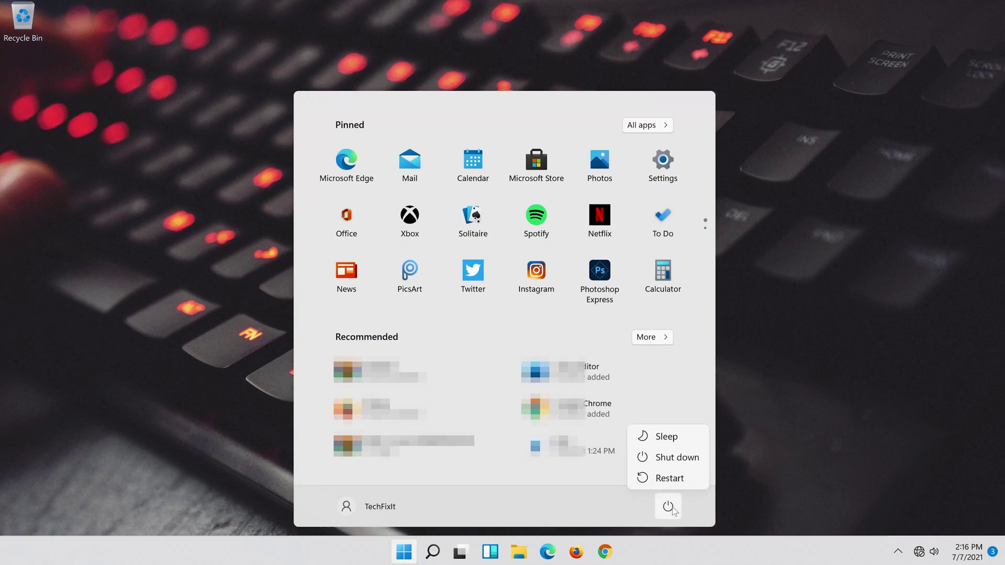
left_click(673, 477)
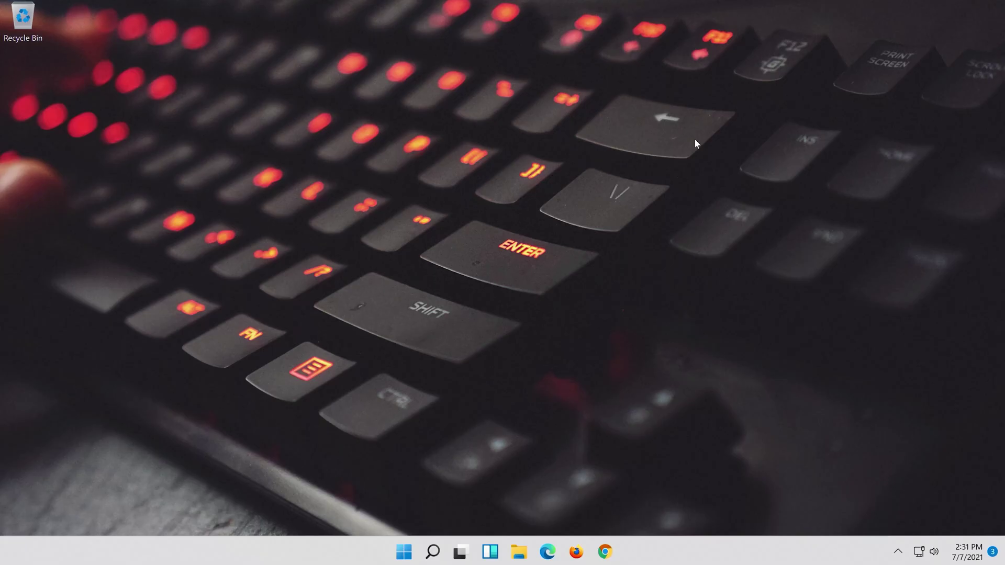
Step: Search for 'device manager' and launch Device Manager
left_click(433, 552)
type("dei")
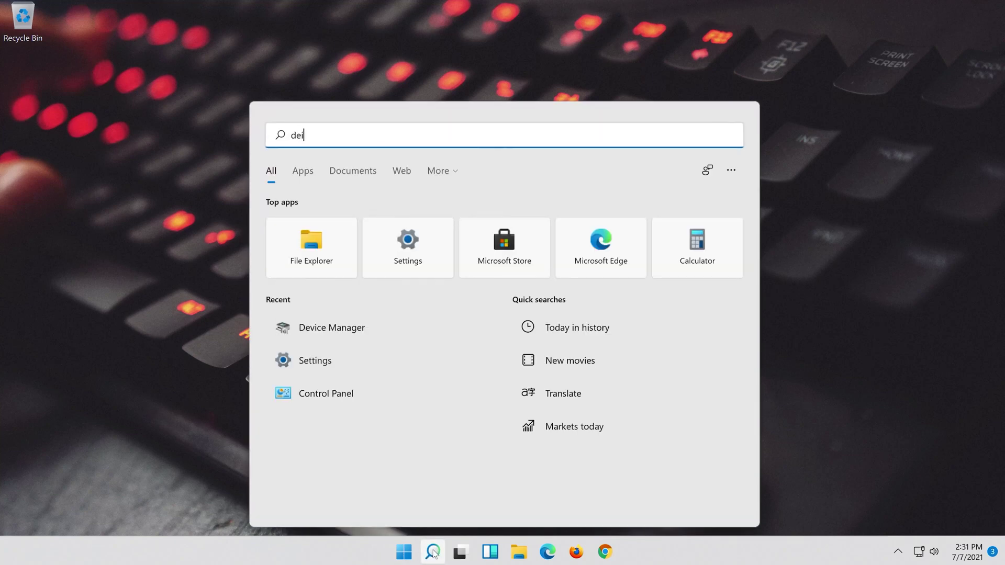
key("BackSpace")
type("vice")
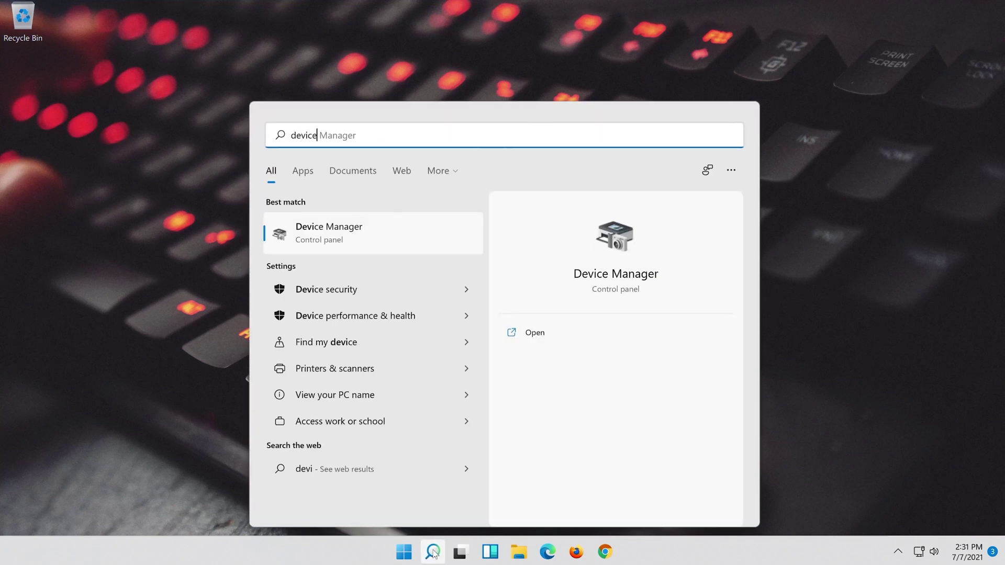
type(" manager")
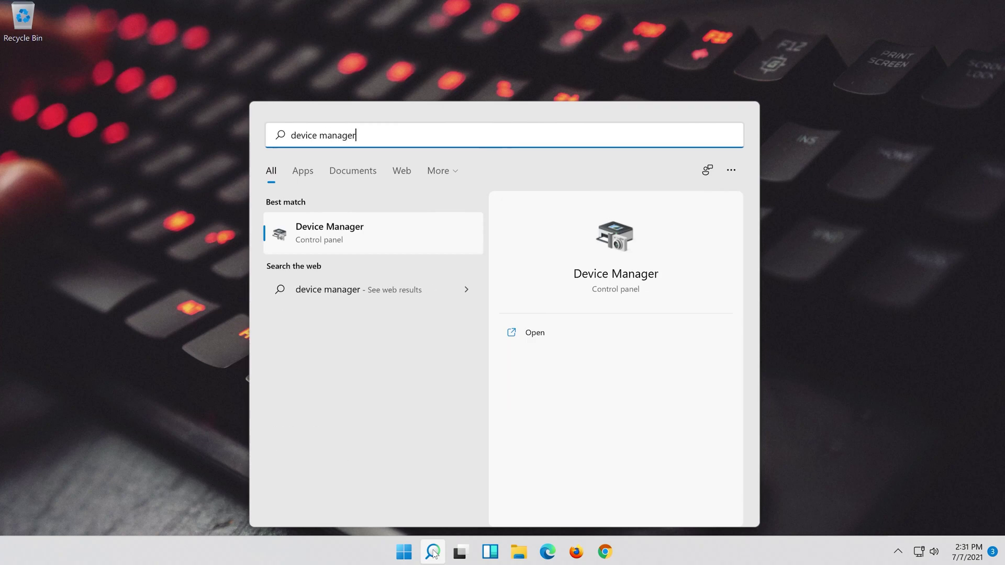
left_click(354, 231)
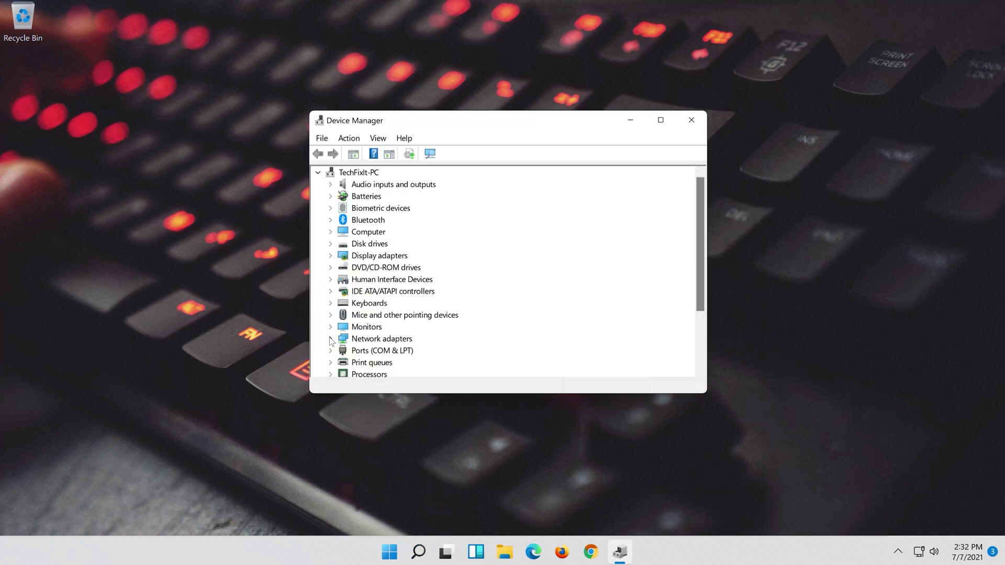
Step: Open Properties for the Intel(R) 82574L Gigabit Network Connection under Network adapters
left_click(331, 338)
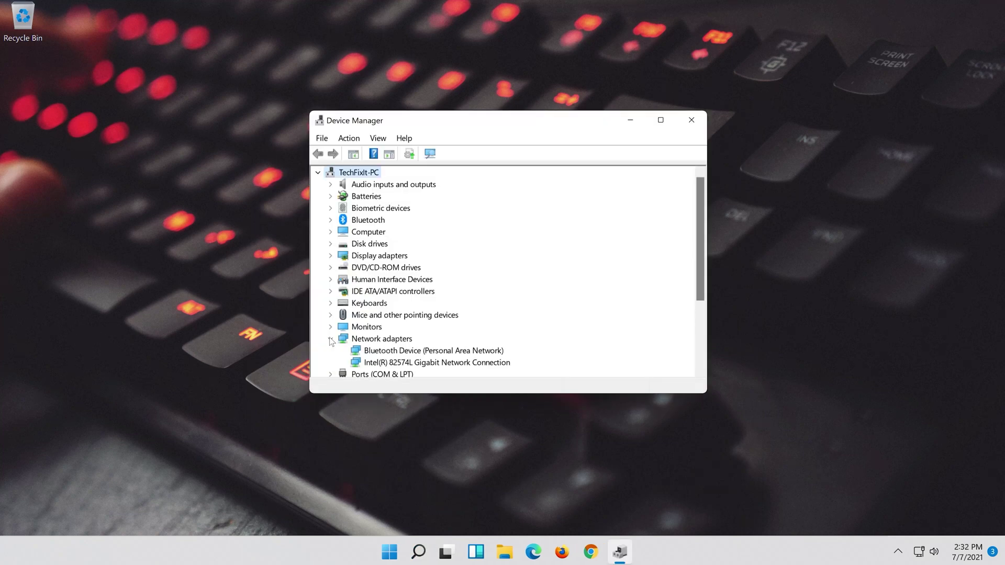
left_click(385, 365)
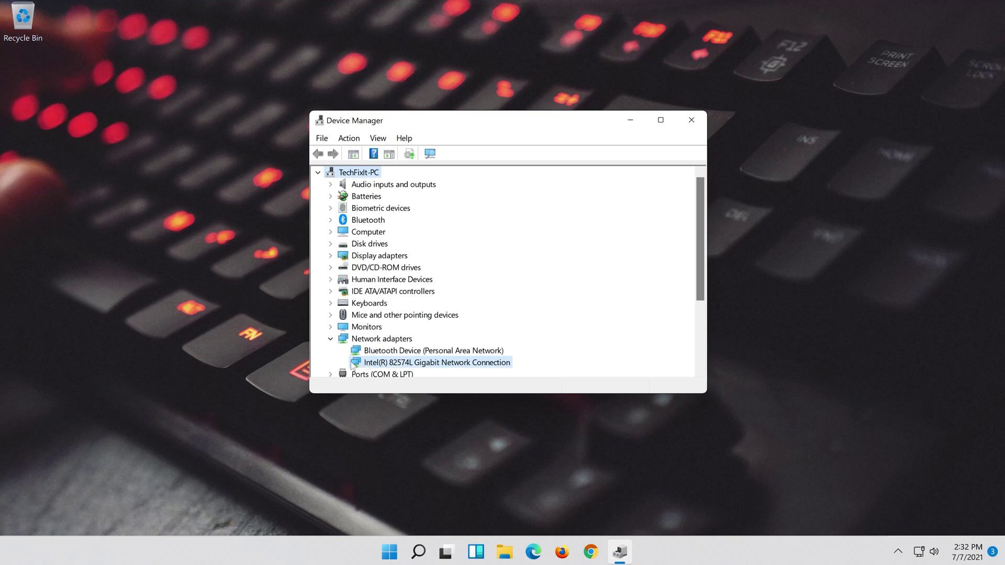
right_click(441, 362)
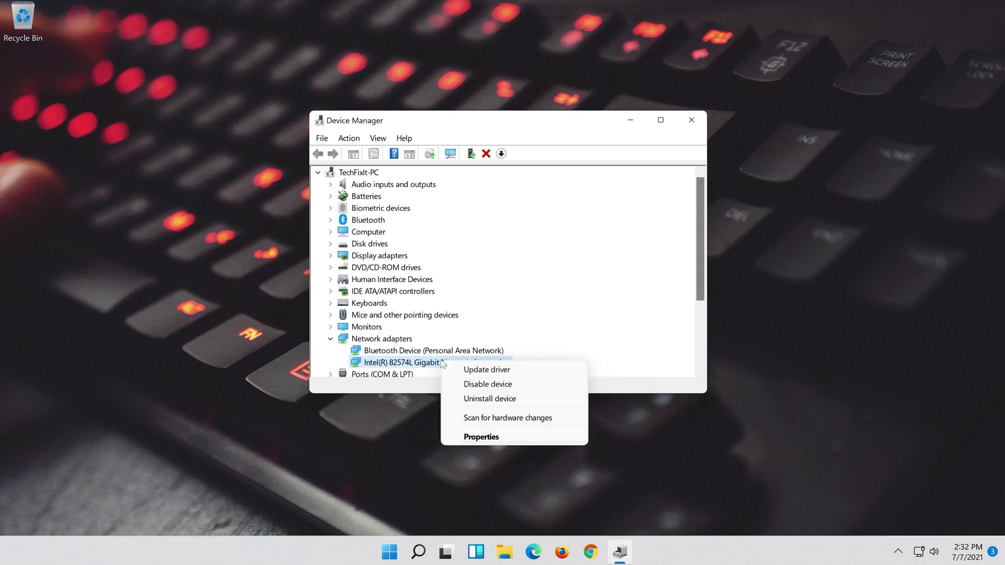
left_click(481, 437)
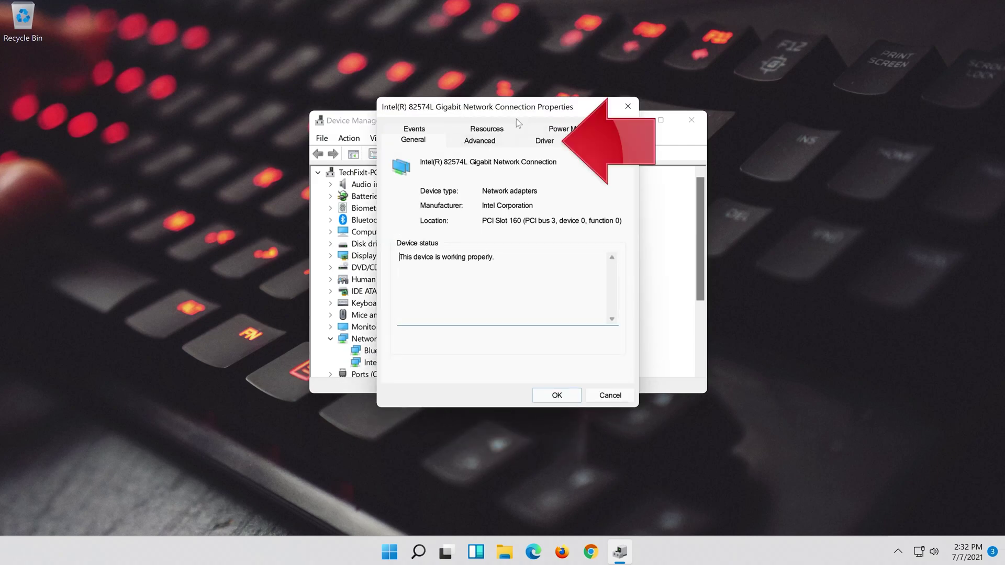
Step: Launch Update Driver from the Intel adapter's Driver tab
left_click(542, 142)
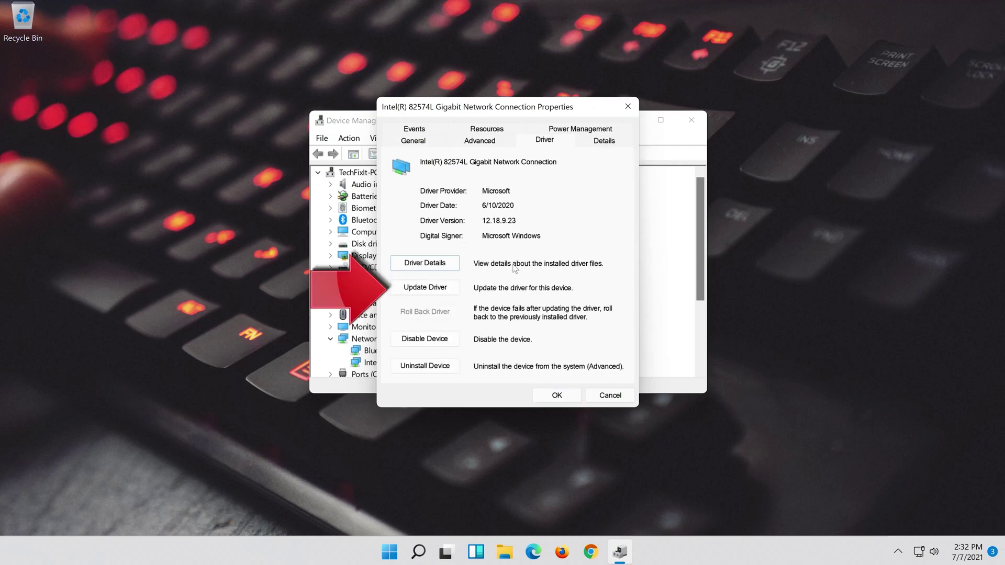
left_click(423, 295)
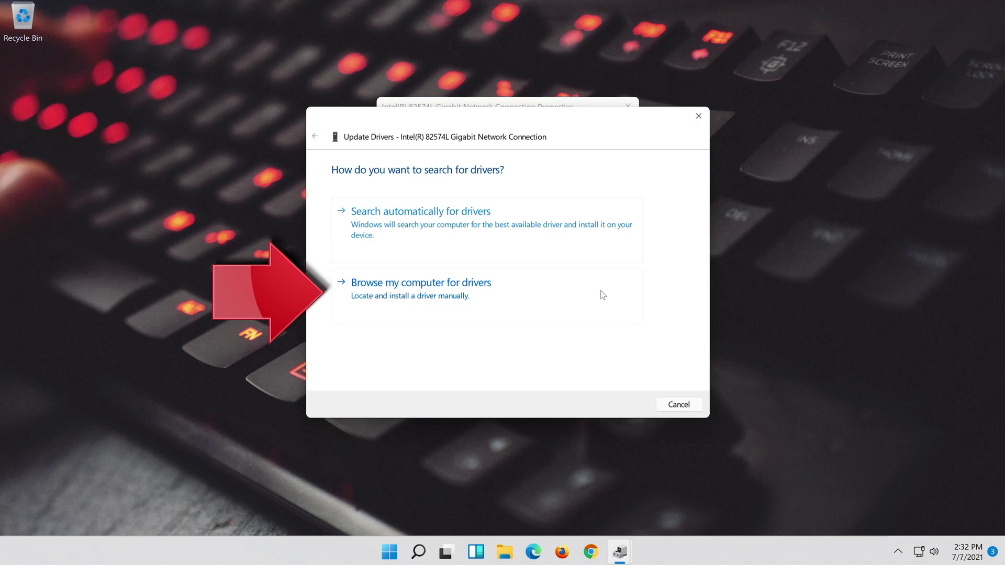
Step: Browse this computer, pick the Intel(R) 82574L Gigabit Network Connection driver from the list, and install it
left_click(449, 305)
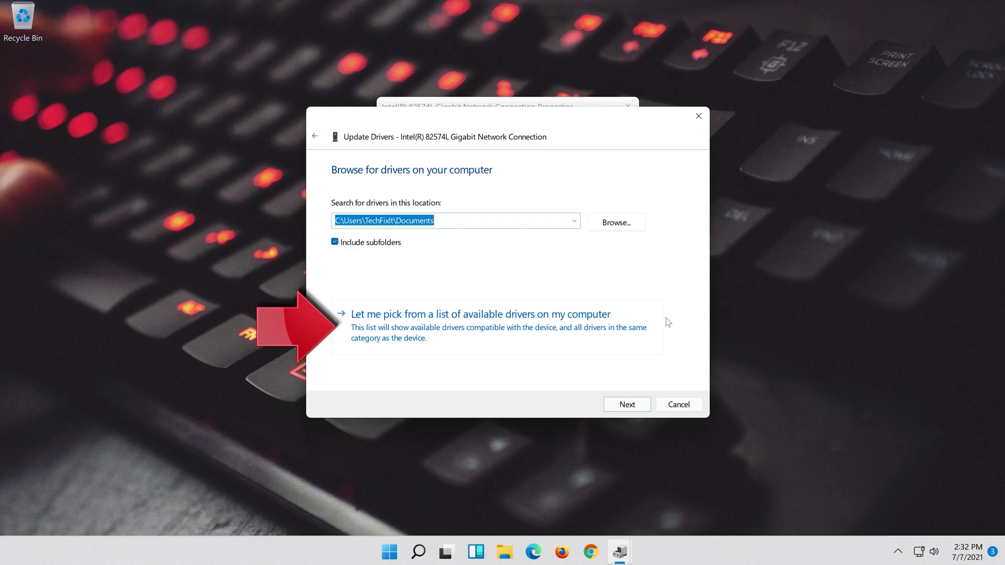
left_click(472, 331)
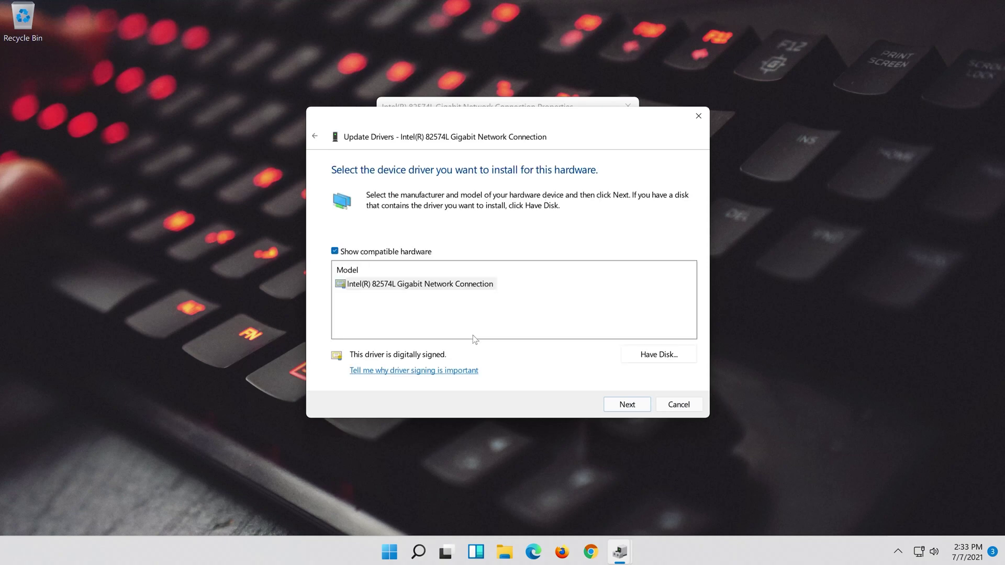
left_click(340, 281)
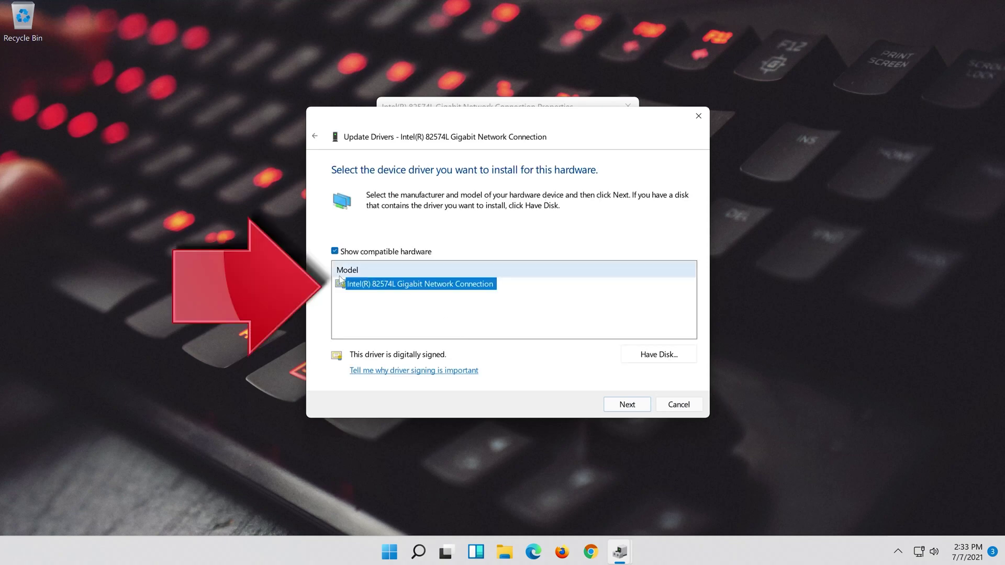
left_click(641, 407)
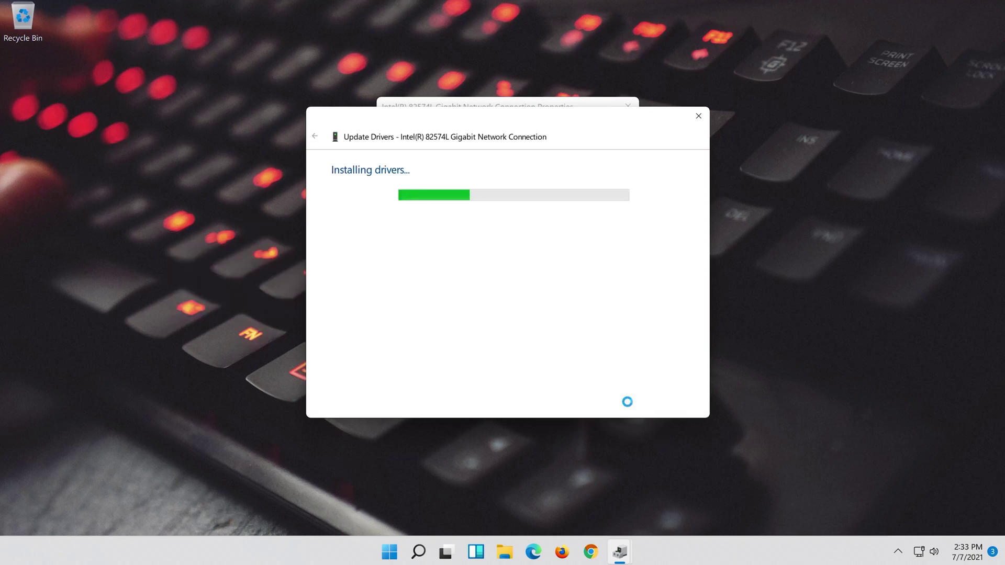